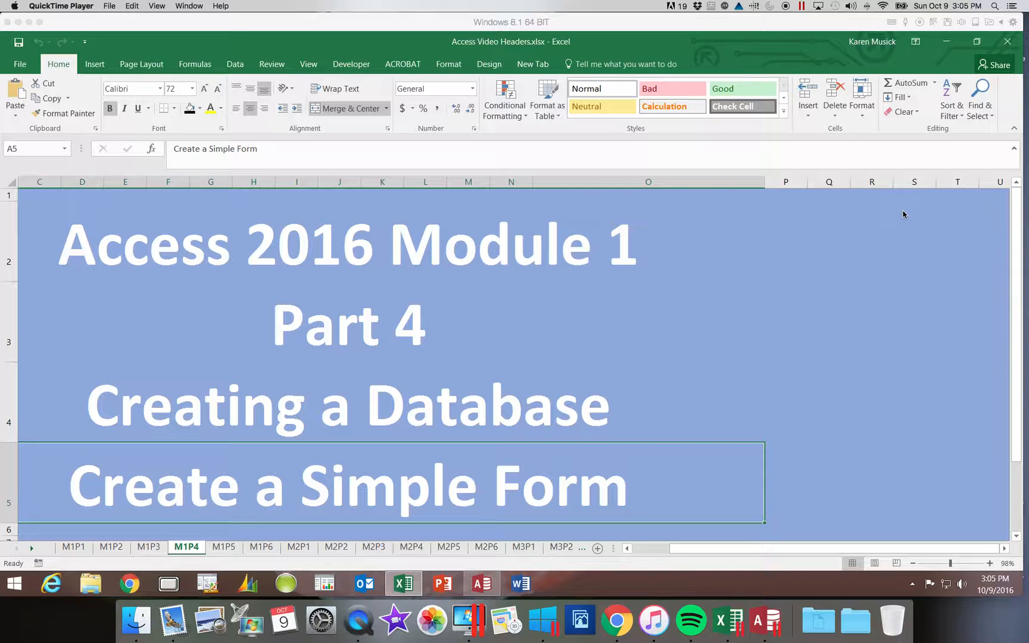
# Step: Switch to the Riverview database in Access and review the Visit table and the List query, closing each one
pyautogui.click(947, 44)
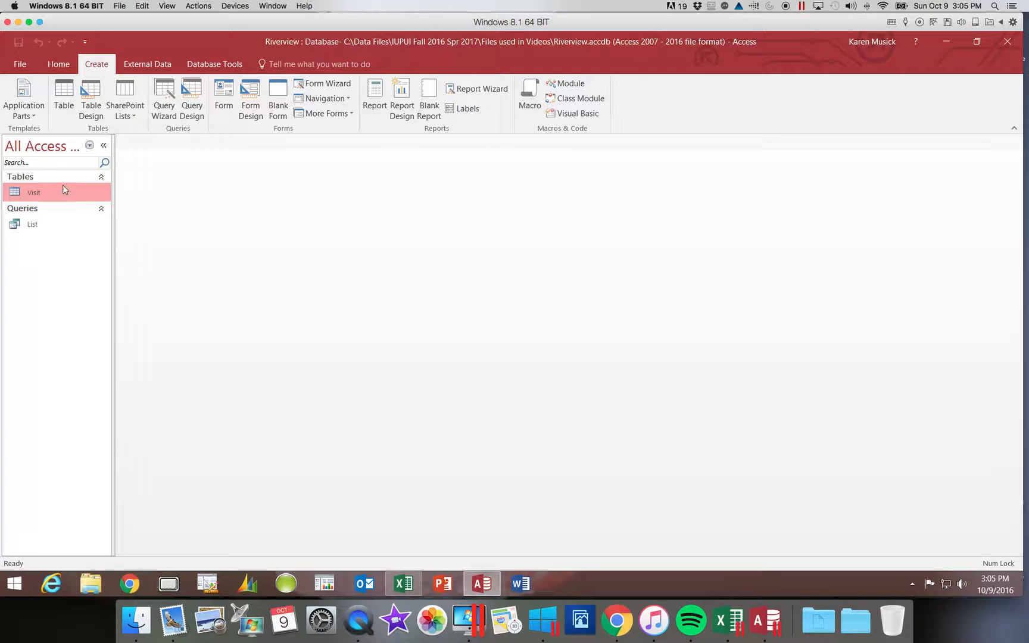
pyautogui.doubleClick(32, 192)
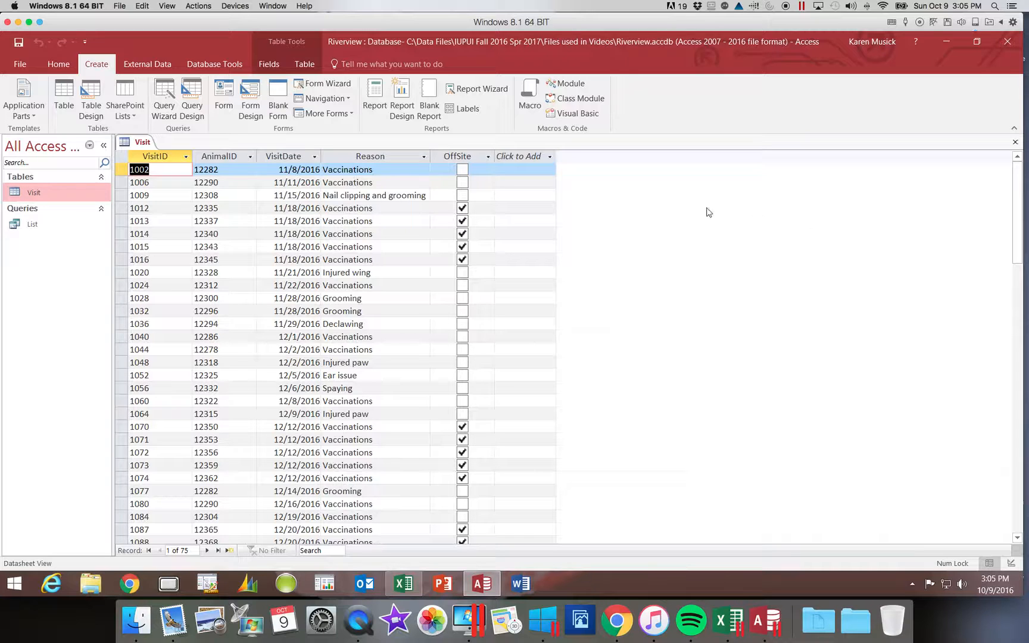
pyautogui.click(1016, 142)
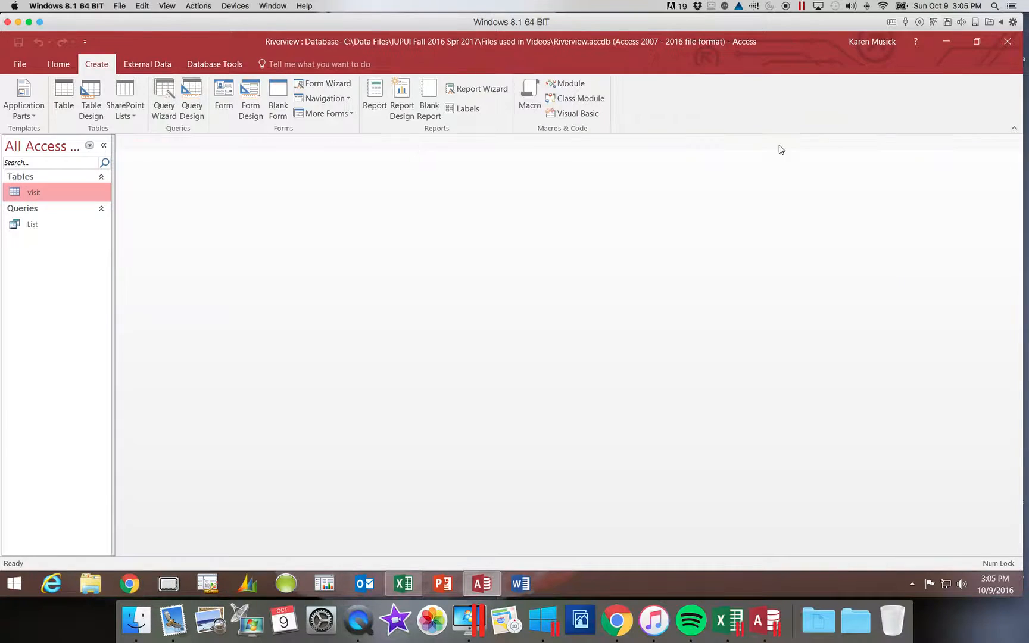
pyautogui.doubleClick(33, 224)
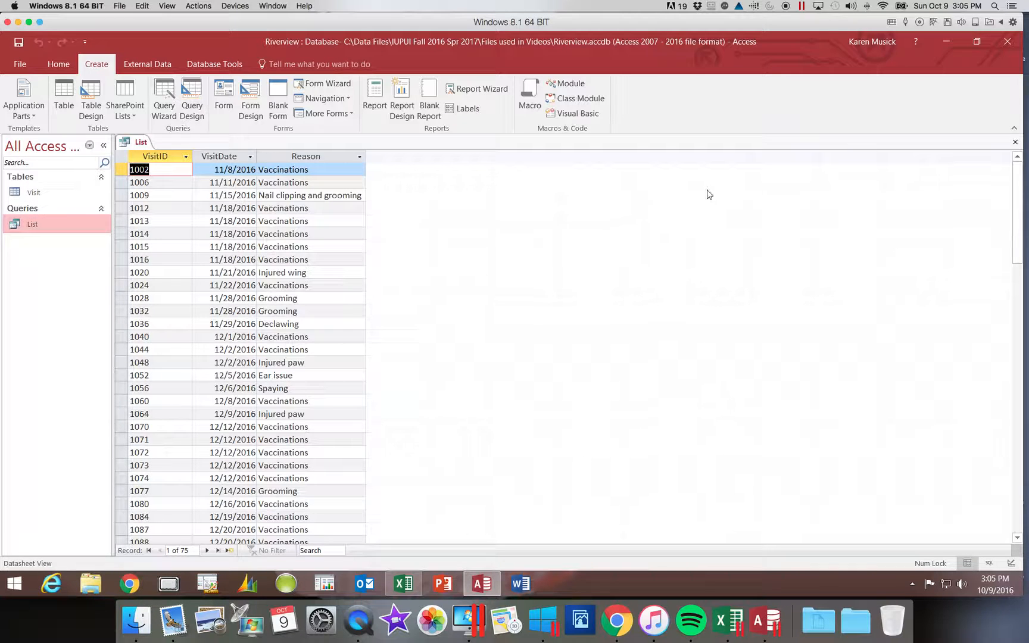
pyautogui.click(1016, 141)
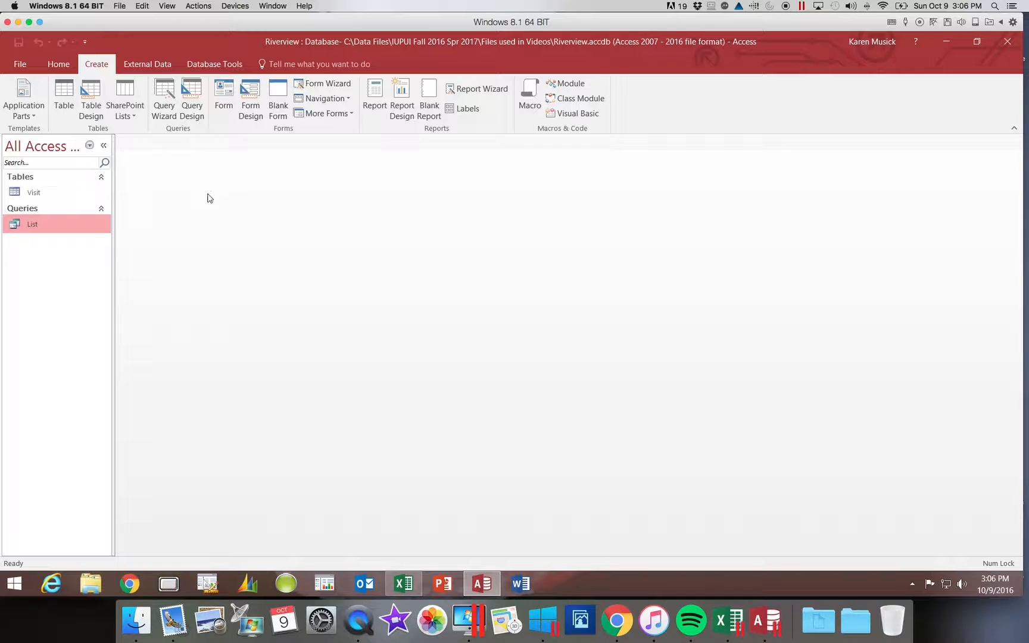
# Step: Reopen the Visit table to review its fields and records, and close it again
pyautogui.click(35, 194)
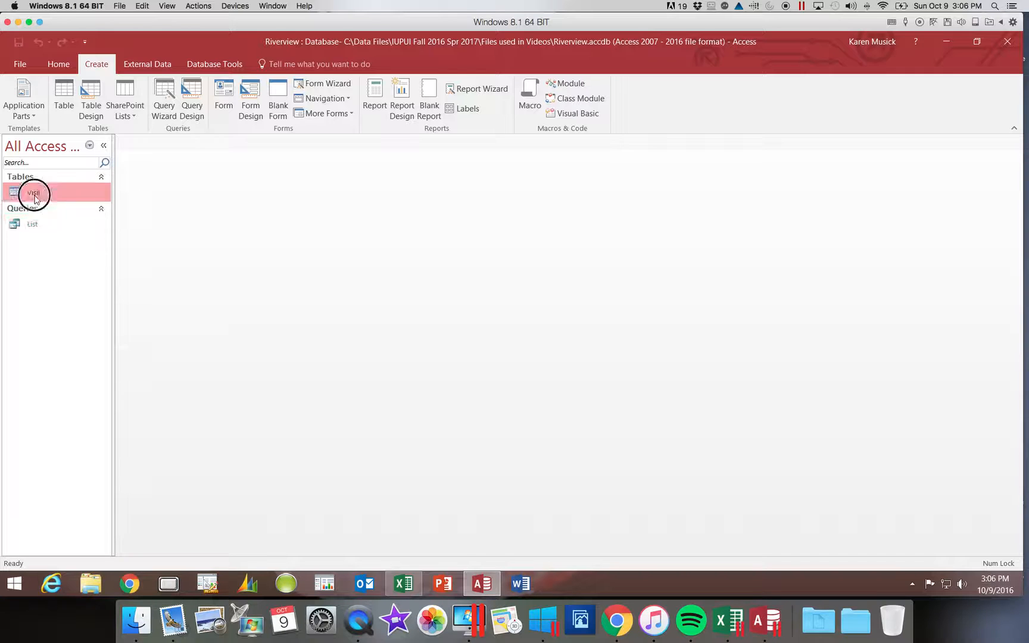
pyautogui.doubleClick(34, 193)
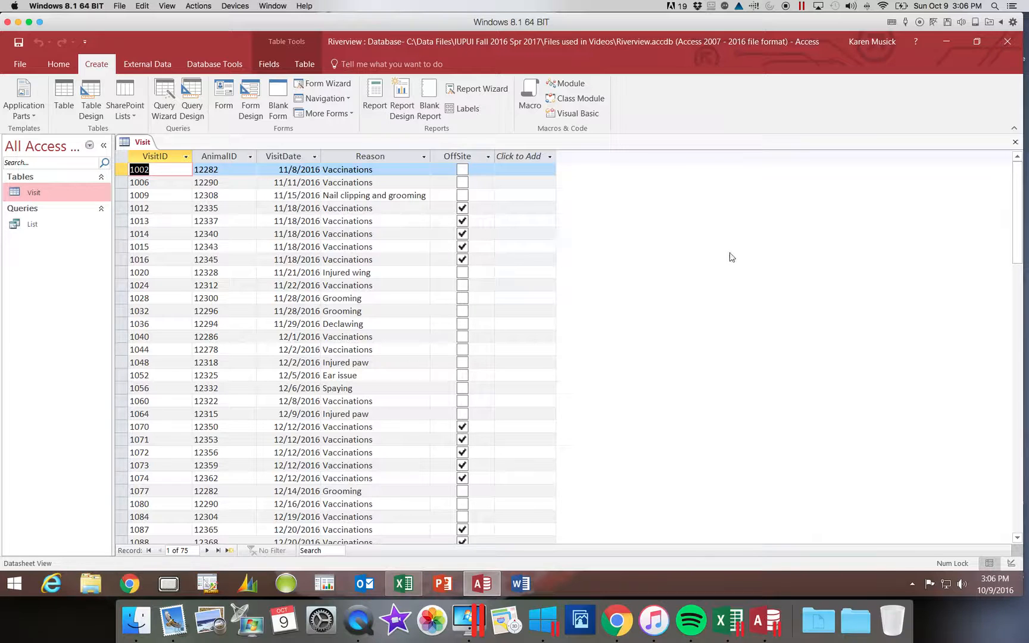
pyautogui.click(1016, 142)
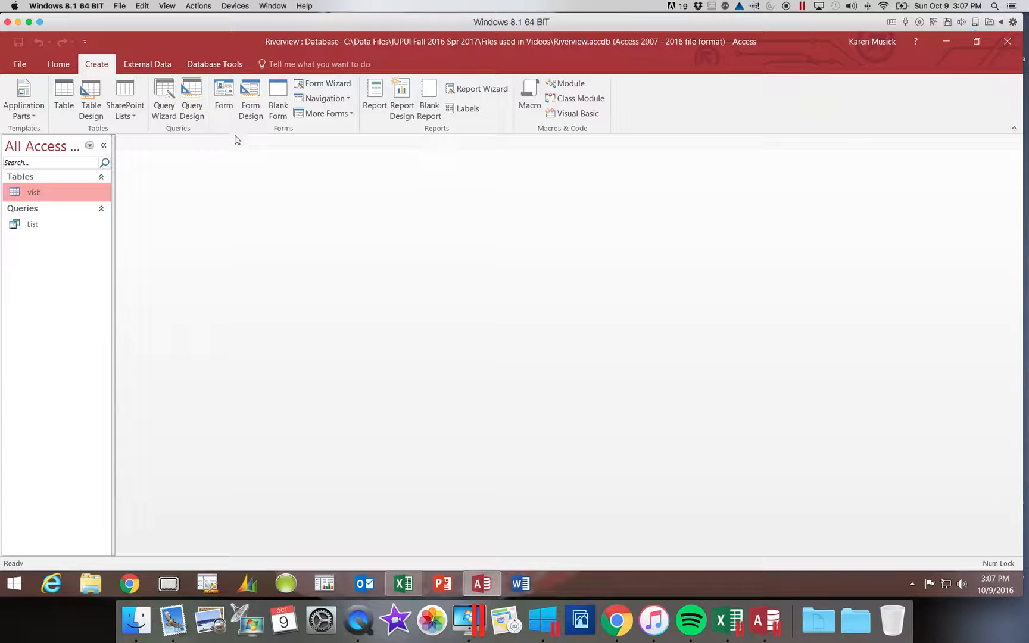
# Step: Create a simple form based on the Visit table and close the Property Sheet
pyautogui.click(224, 106)
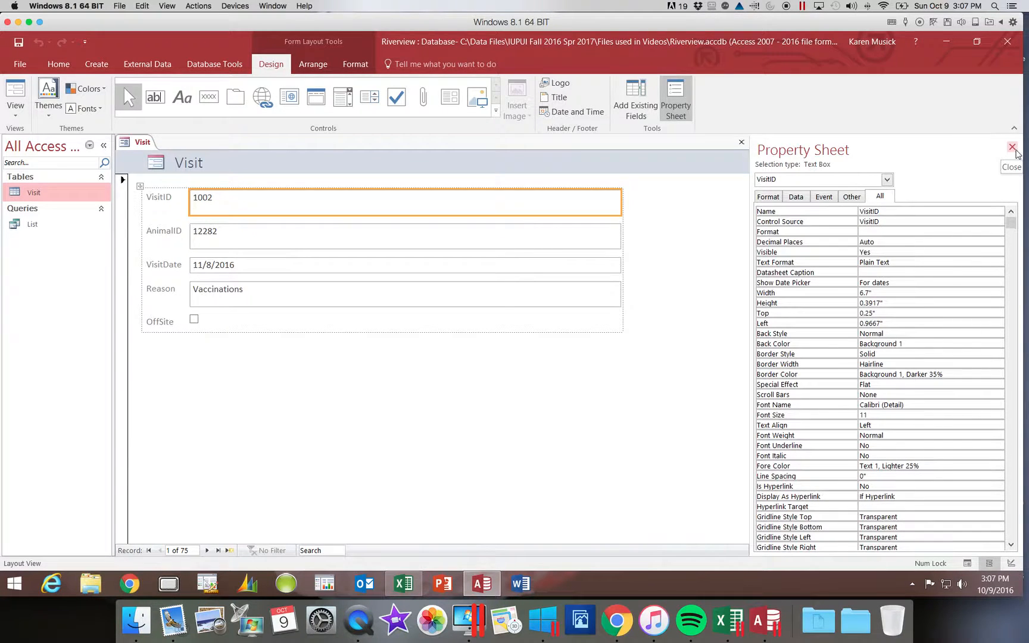
pyautogui.click(1012, 147)
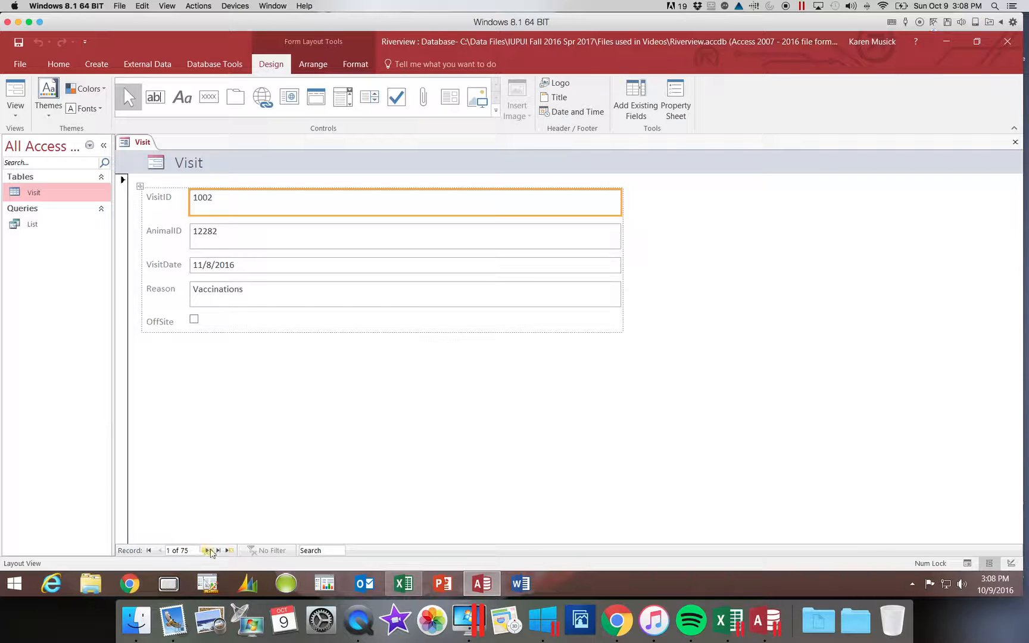
# Step: Browse the new form's records by jumping to the last one and going back several records
pyautogui.click(215, 550)
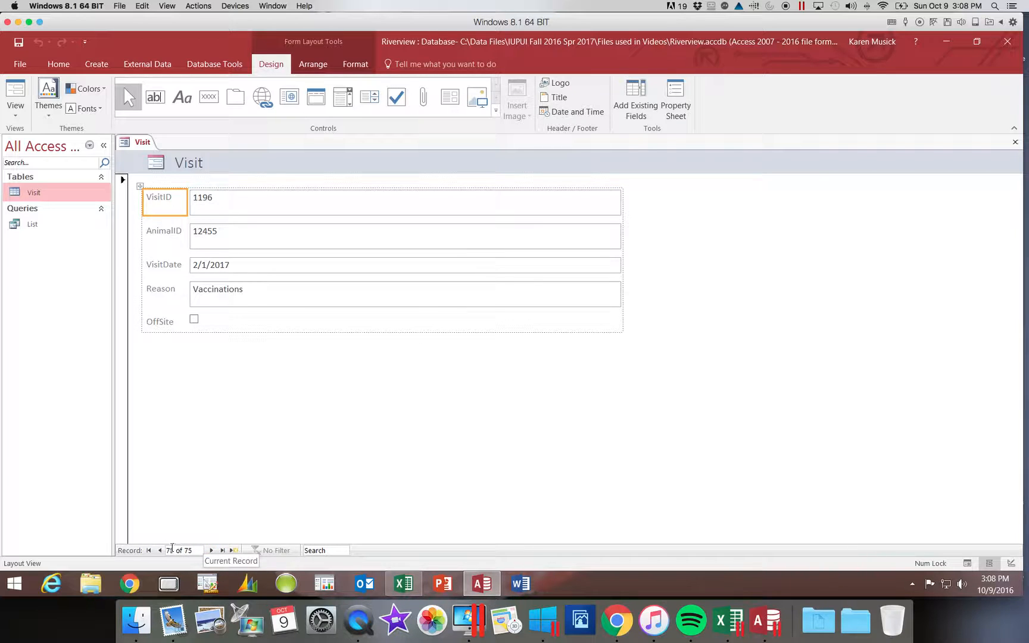
pyautogui.click(160, 550)
pyautogui.click(160, 551)
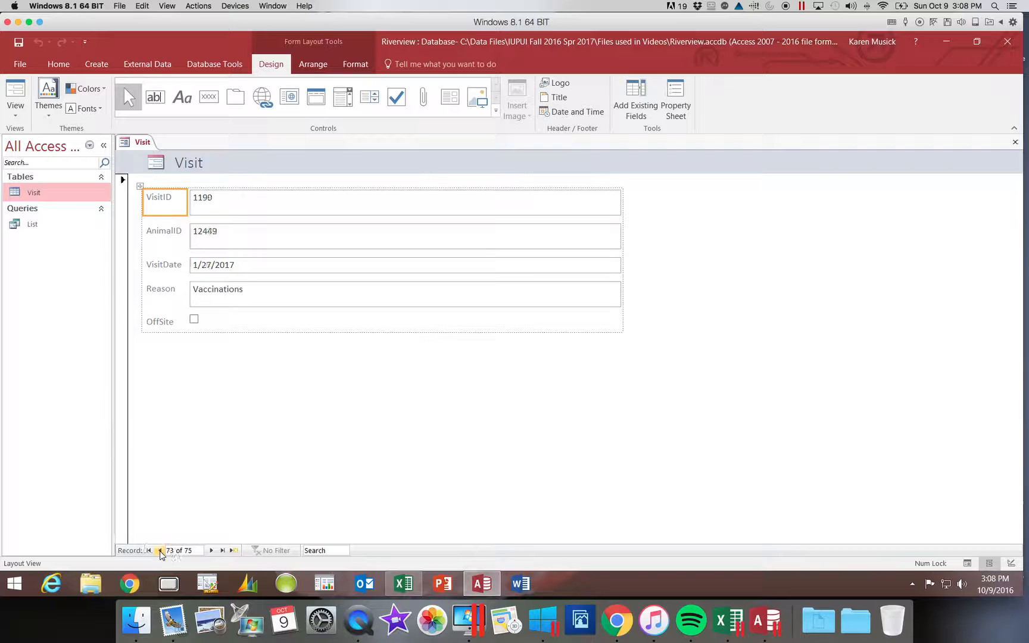
pyautogui.click(160, 551)
pyautogui.click(159, 551)
pyautogui.click(160, 551)
# Step: Save the new form under the name VisitData
pyautogui.click(18, 43)
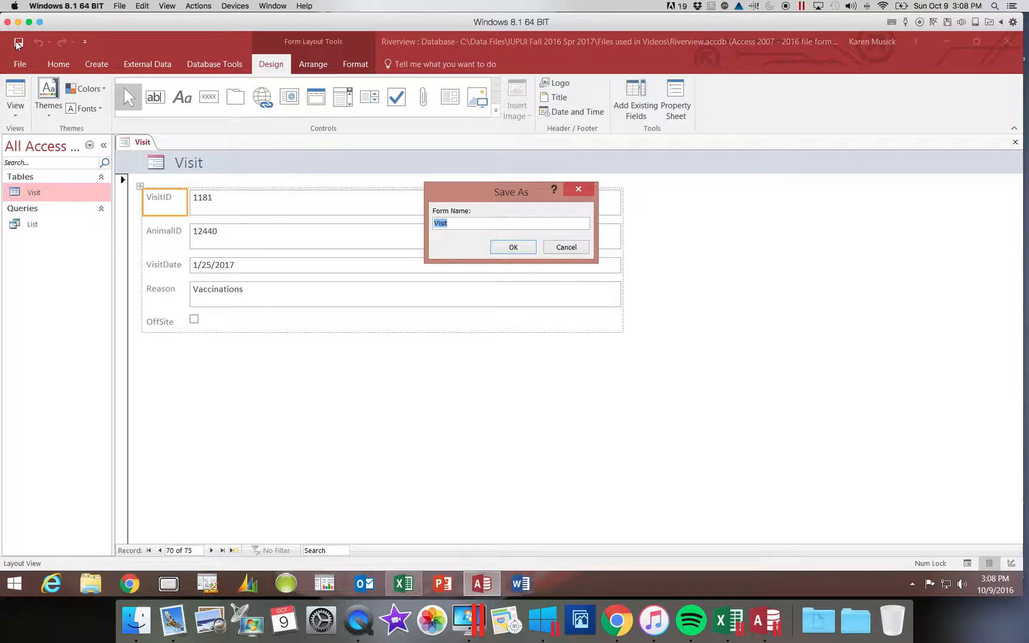
pyautogui.write('VisitData')
pyautogui.click(505, 249)
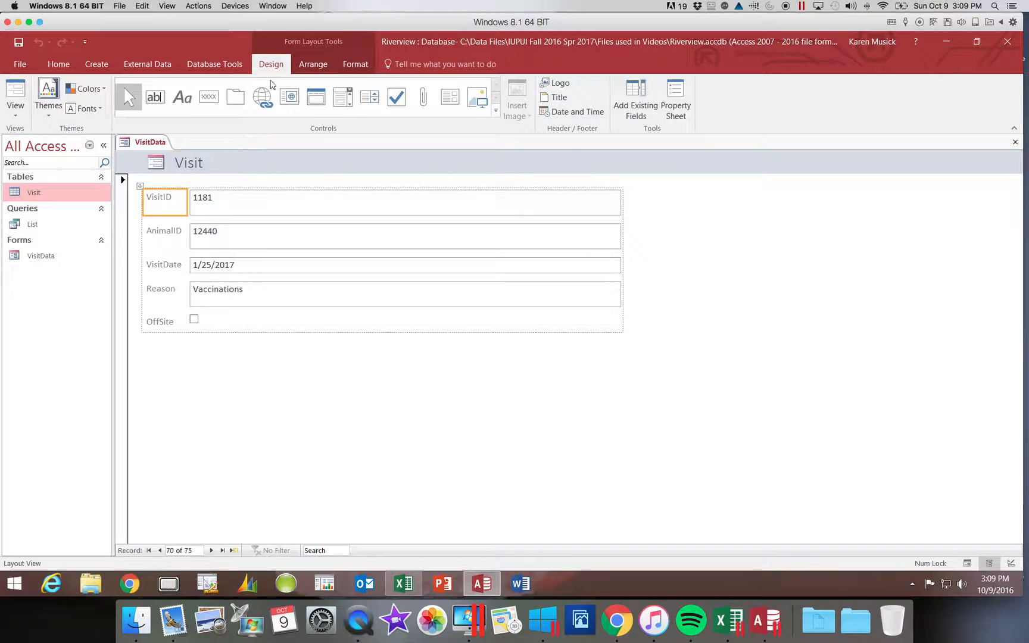
# Step: Examine the field labels and value boxes of the VisitData form in Layout View, from VisitID down to OffSite
pyautogui.click(18, 117)
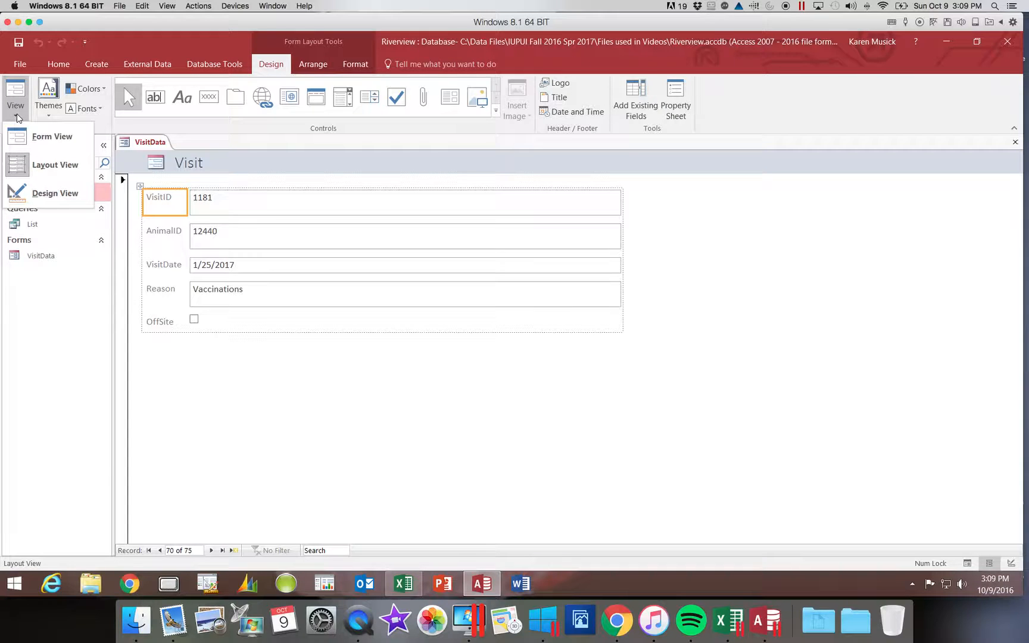
pyautogui.click(31, 162)
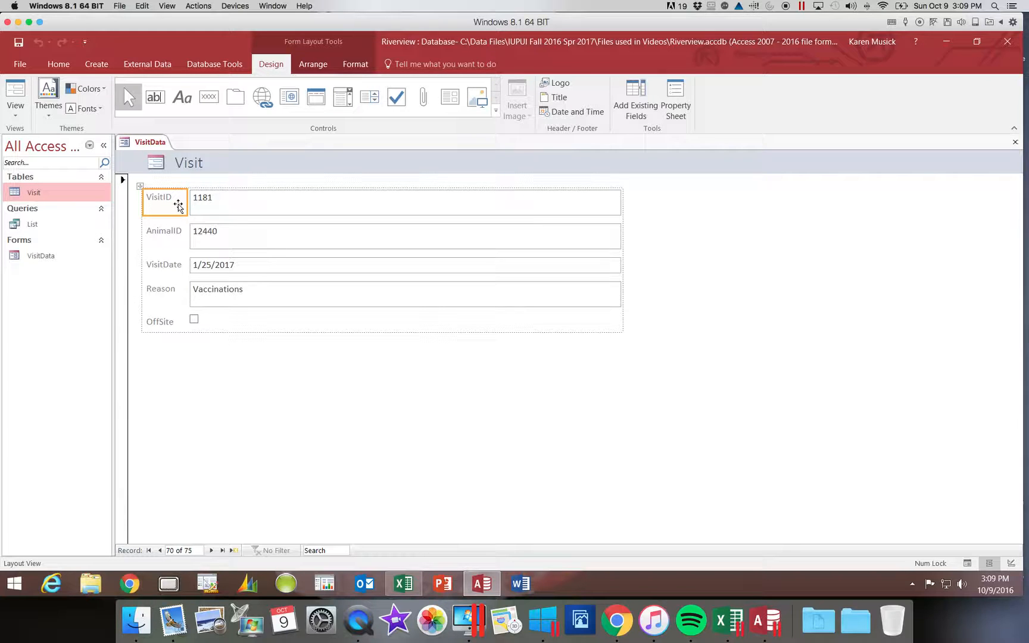
pyautogui.click(219, 203)
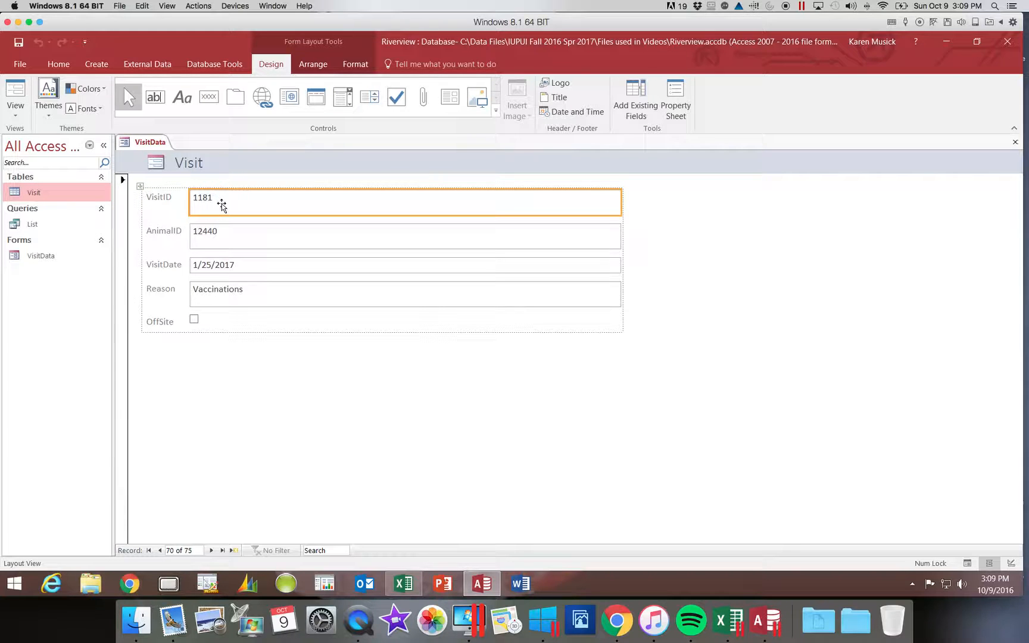
pyautogui.click(171, 230)
pyautogui.click(253, 233)
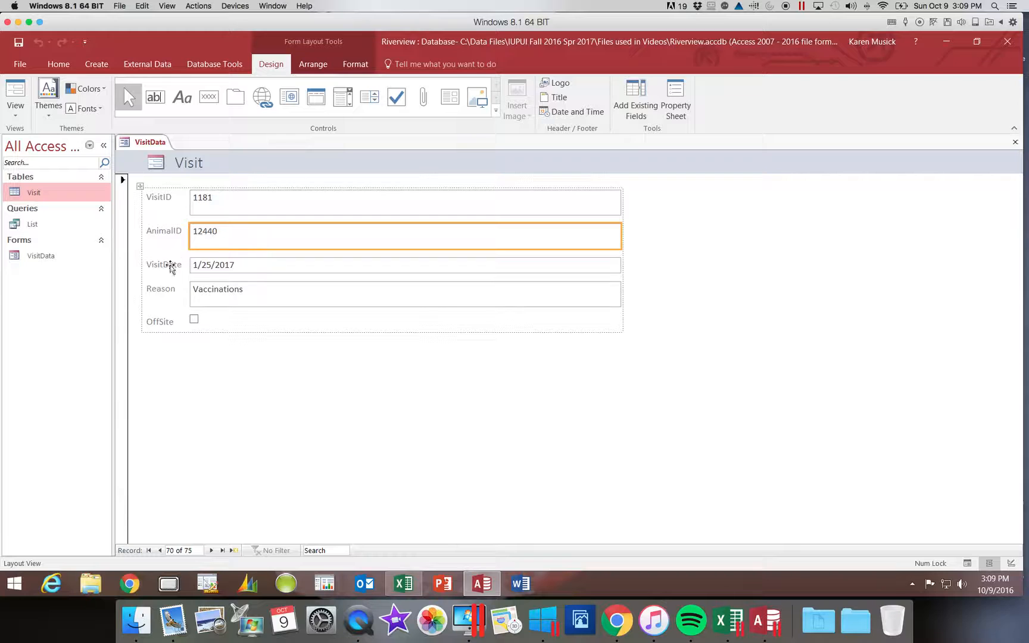
pyautogui.click(171, 267)
pyautogui.click(249, 269)
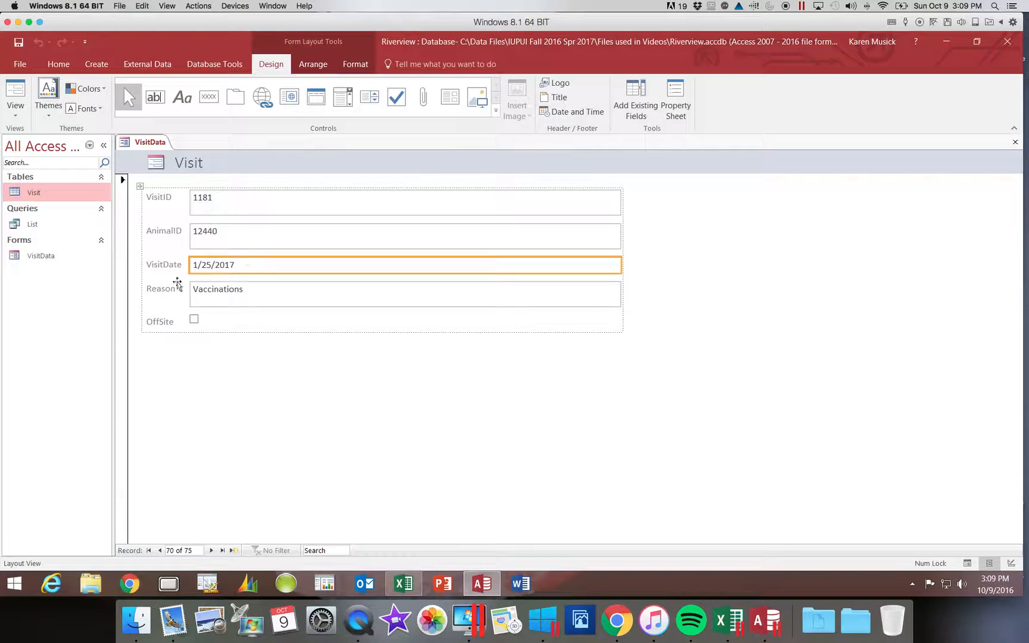
pyautogui.click(167, 292)
pyautogui.click(244, 292)
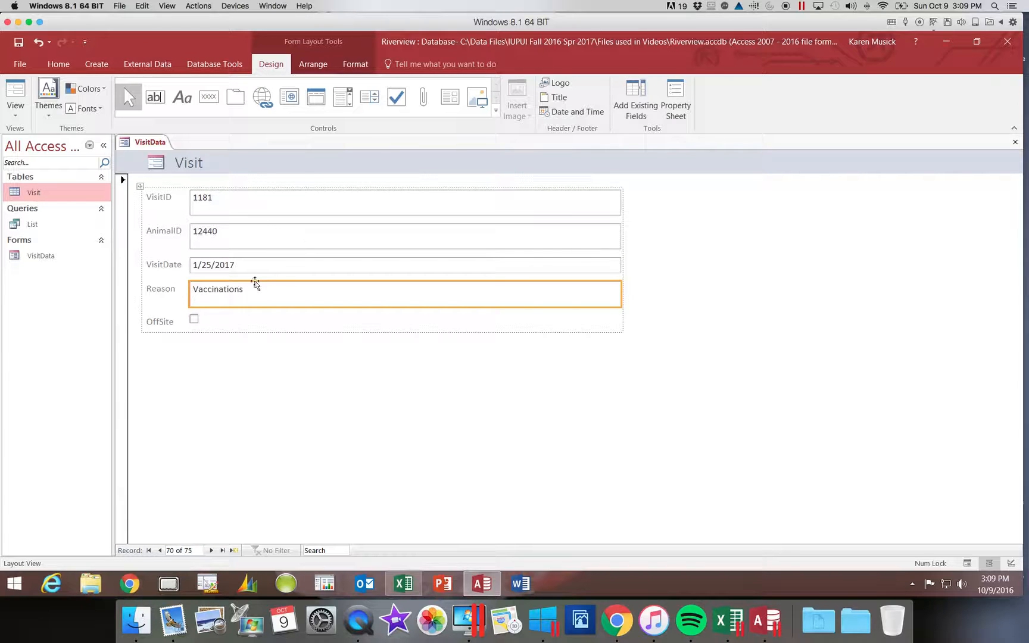
pyautogui.click(163, 321)
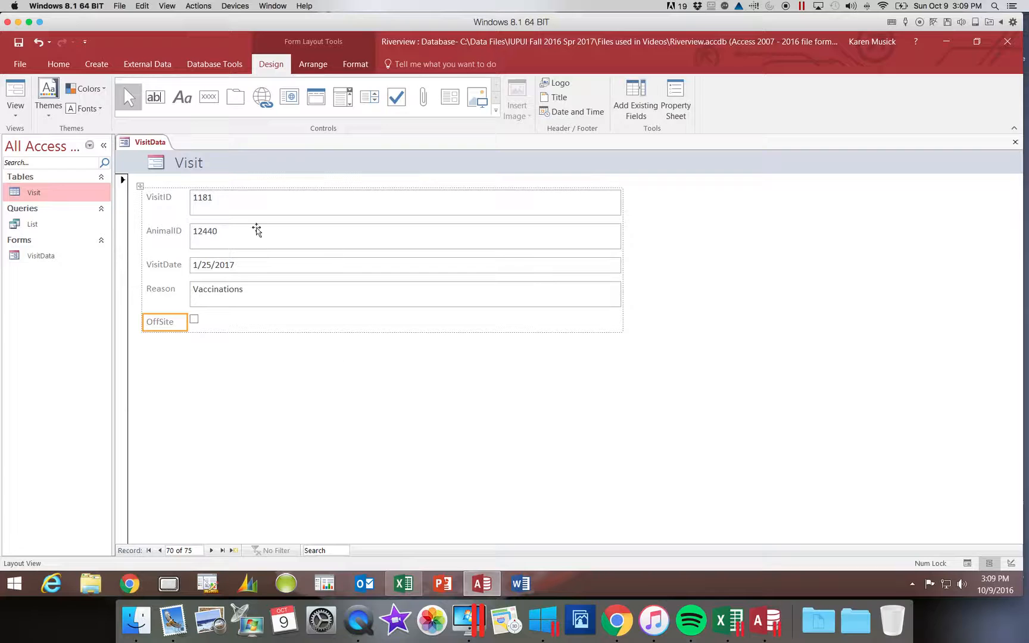
# Step: Look at the VisitData form in Design View and return it to Layout View
pyautogui.click(15, 117)
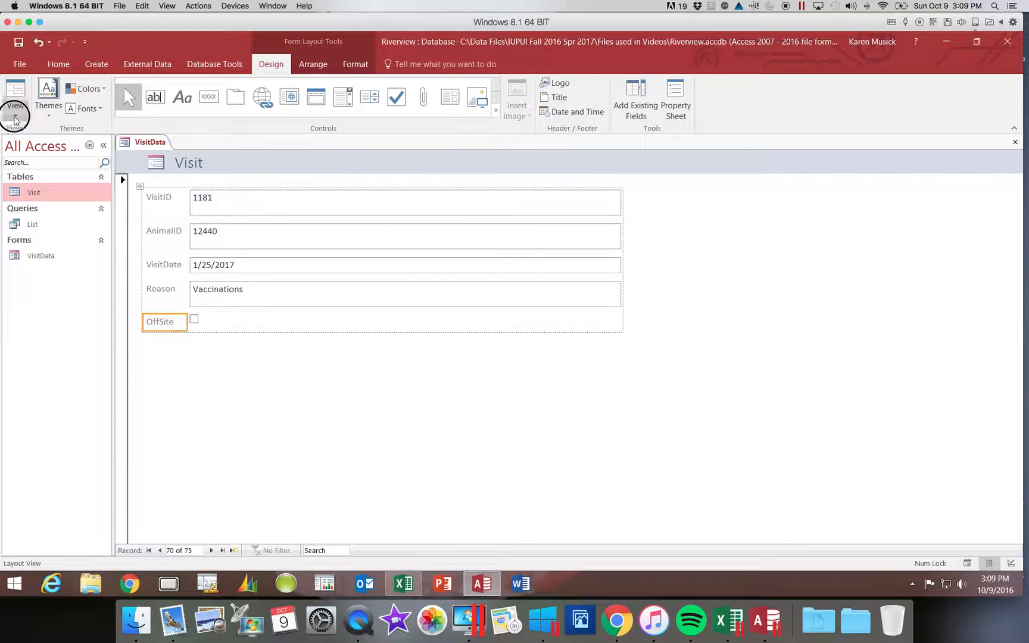
pyautogui.click(35, 192)
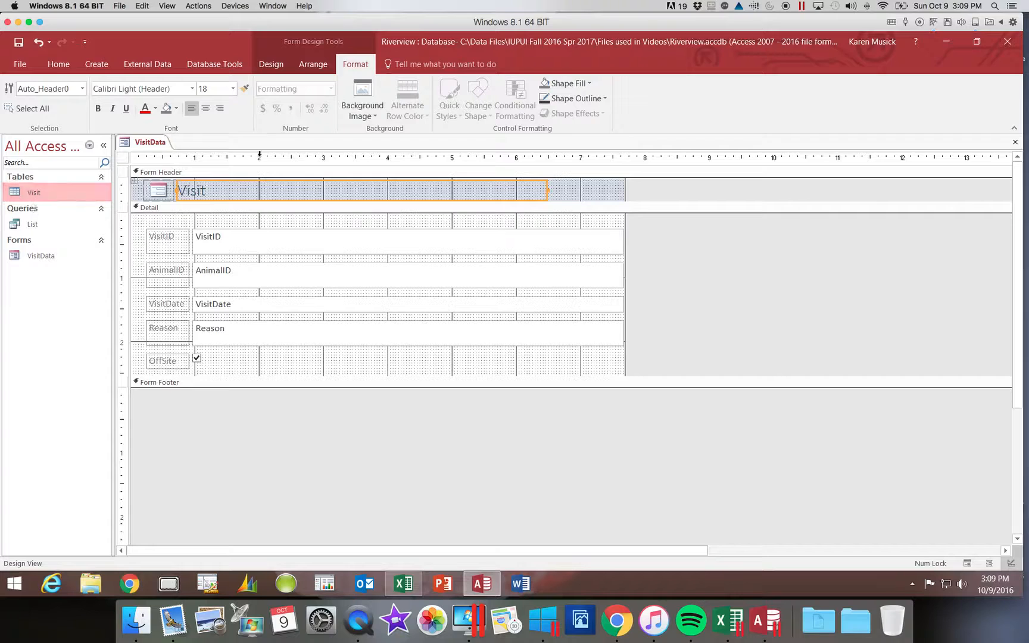
pyautogui.click(271, 65)
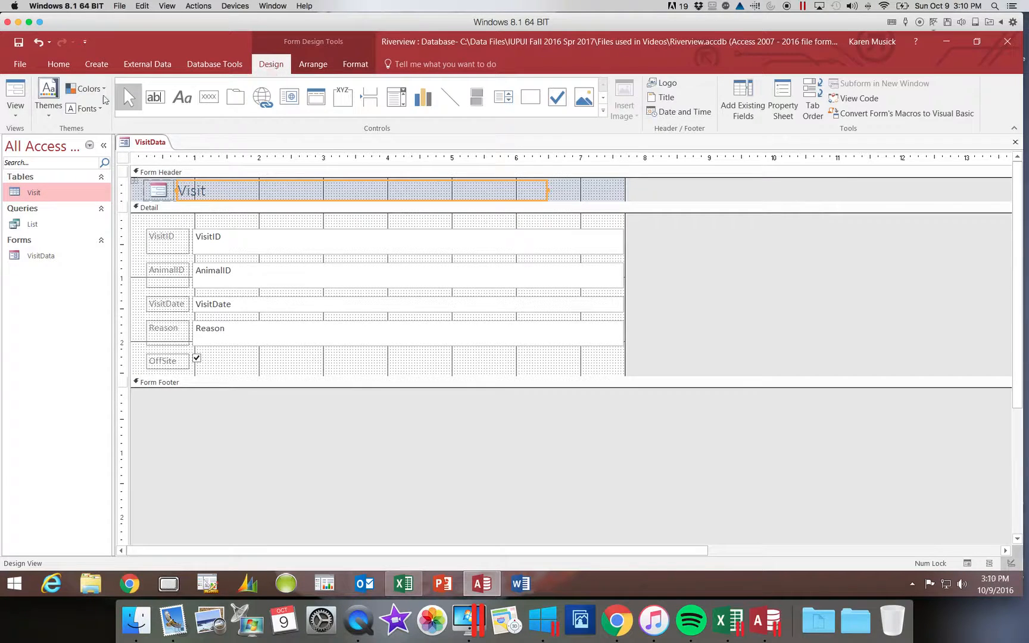
pyautogui.click(16, 109)
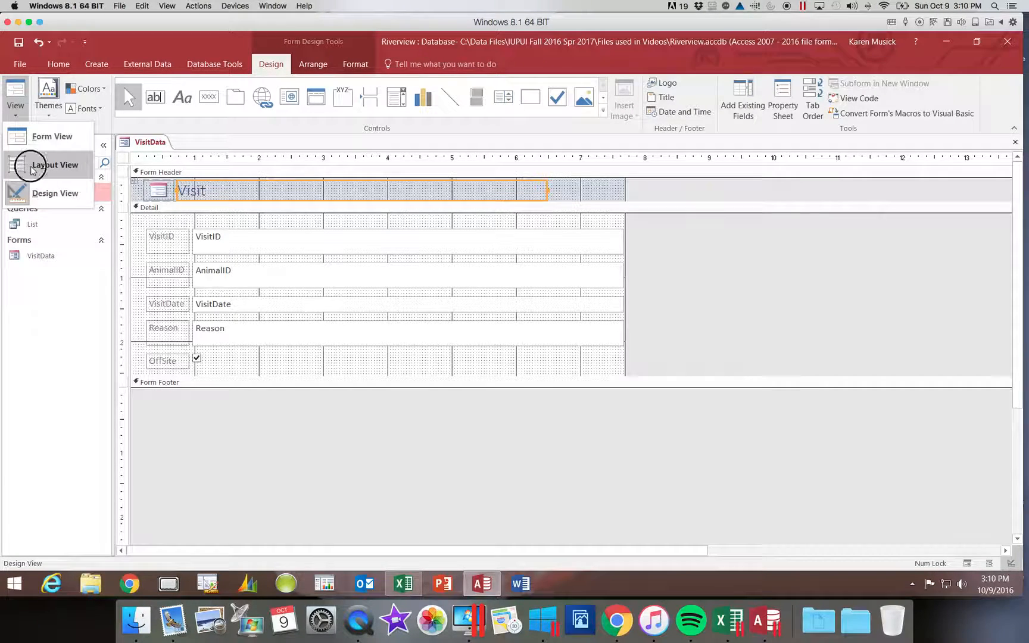
pyautogui.click(24, 165)
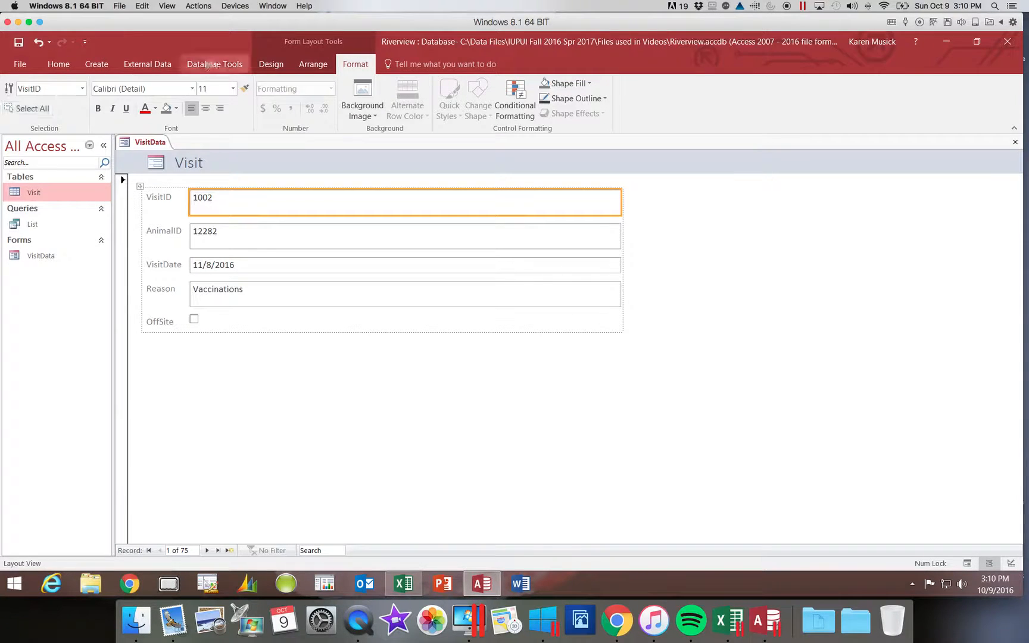
# Step: Display the VisitData form in Form View and close it, saving its design changes
pyautogui.click(271, 64)
pyautogui.click(18, 109)
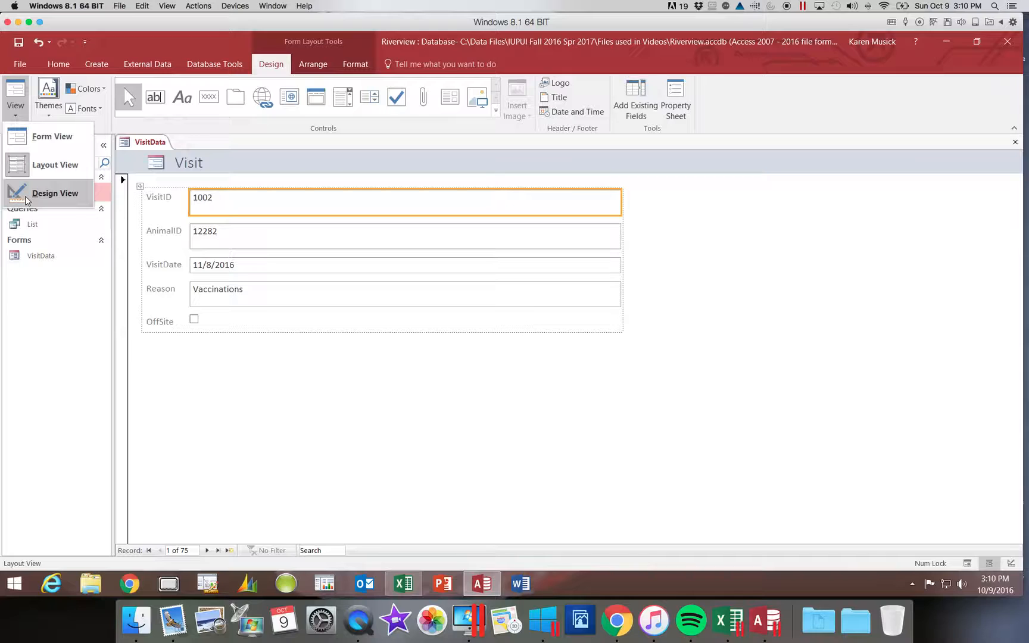
pyautogui.click(26, 141)
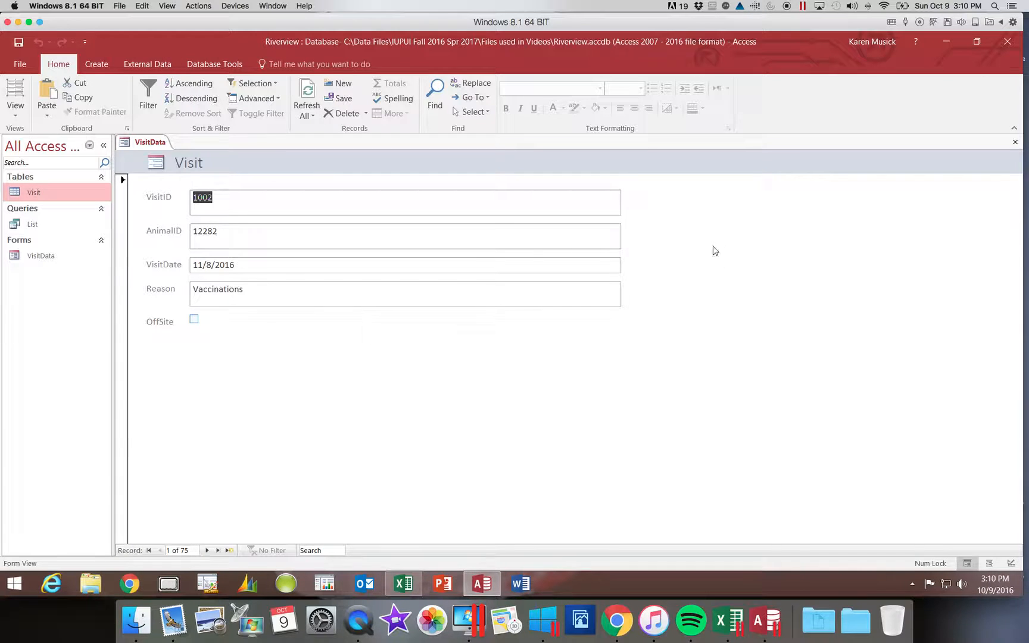
pyautogui.click(1014, 144)
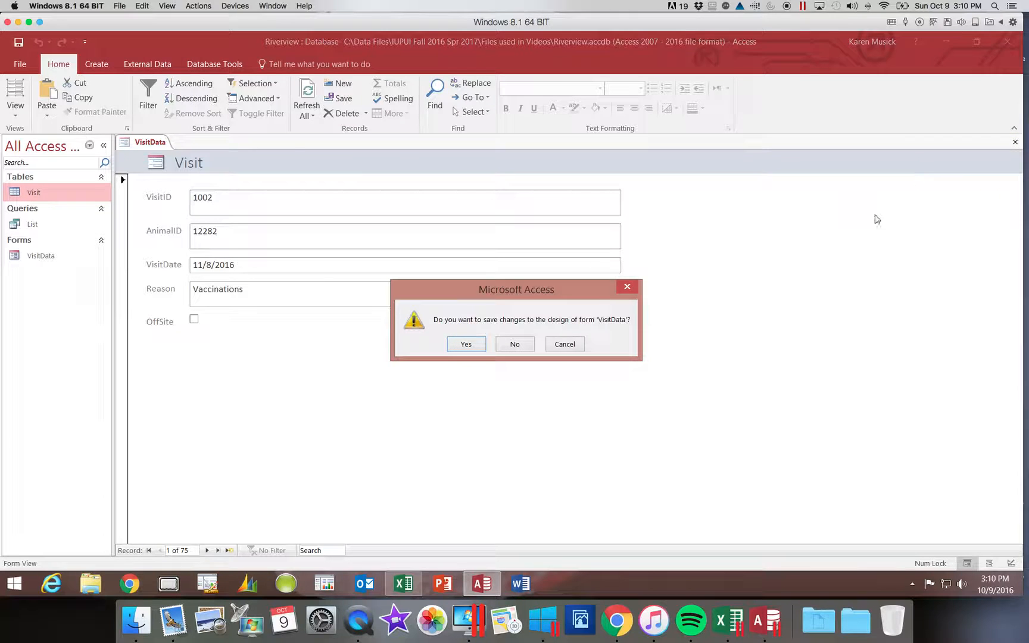
pyautogui.click(476, 347)
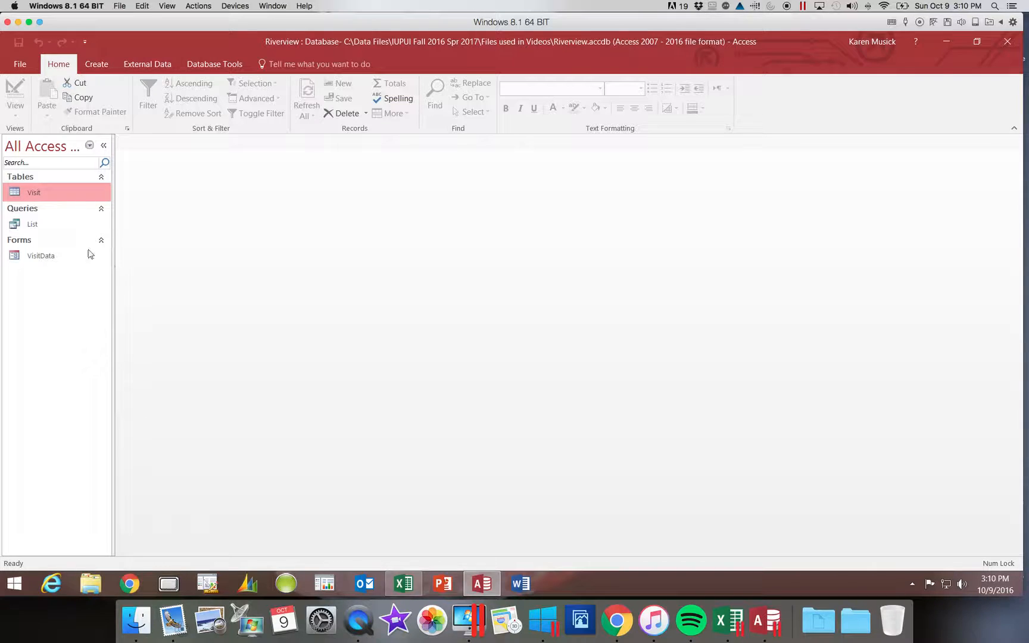
# Step: Open the List query to review its fields, and close it
pyautogui.click(46, 227)
pyautogui.doubleClick(39, 228)
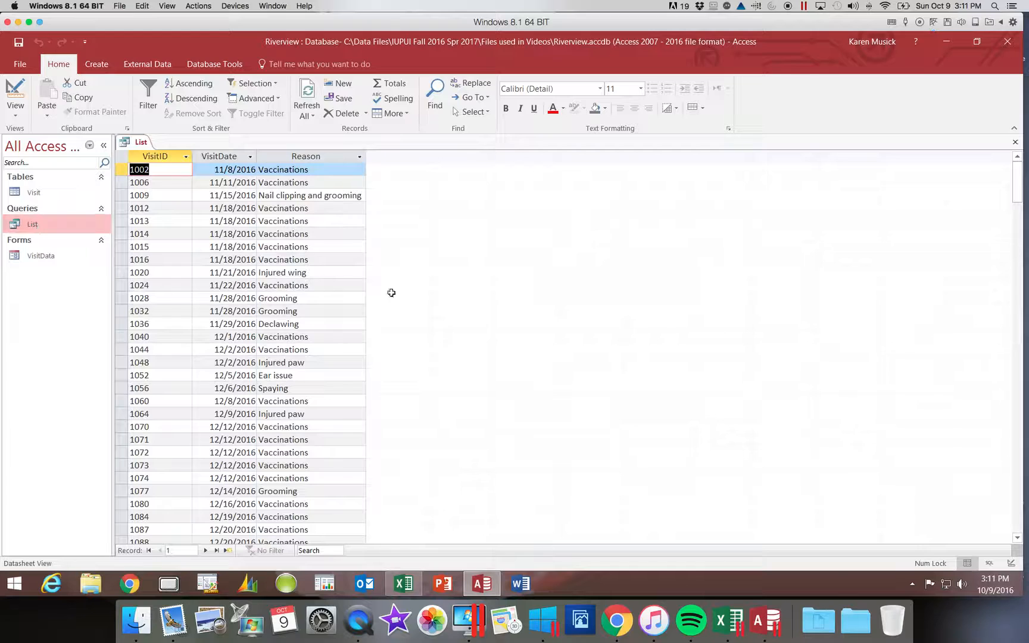
pyautogui.click(1016, 142)
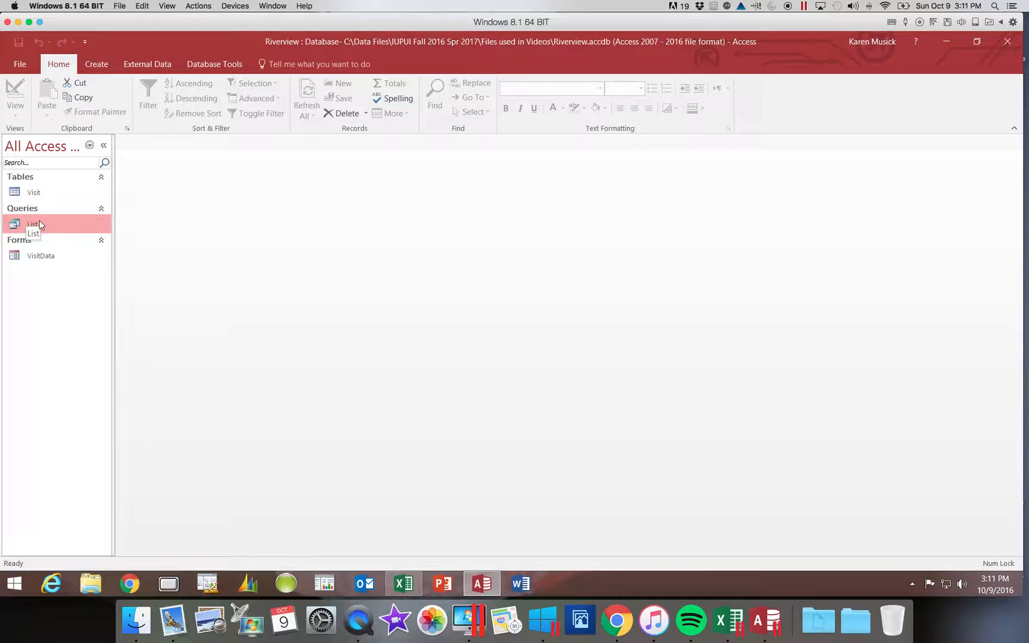
# Step: Create a simple form based on the List query, look over its fields, and close it without saving
pyautogui.click(104, 67)
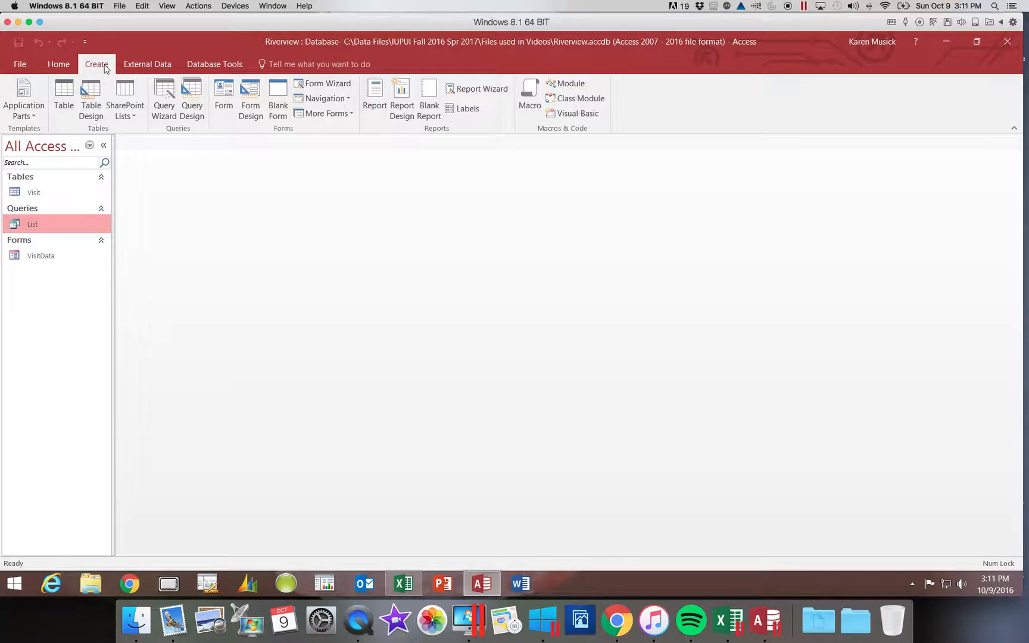
pyautogui.click(222, 101)
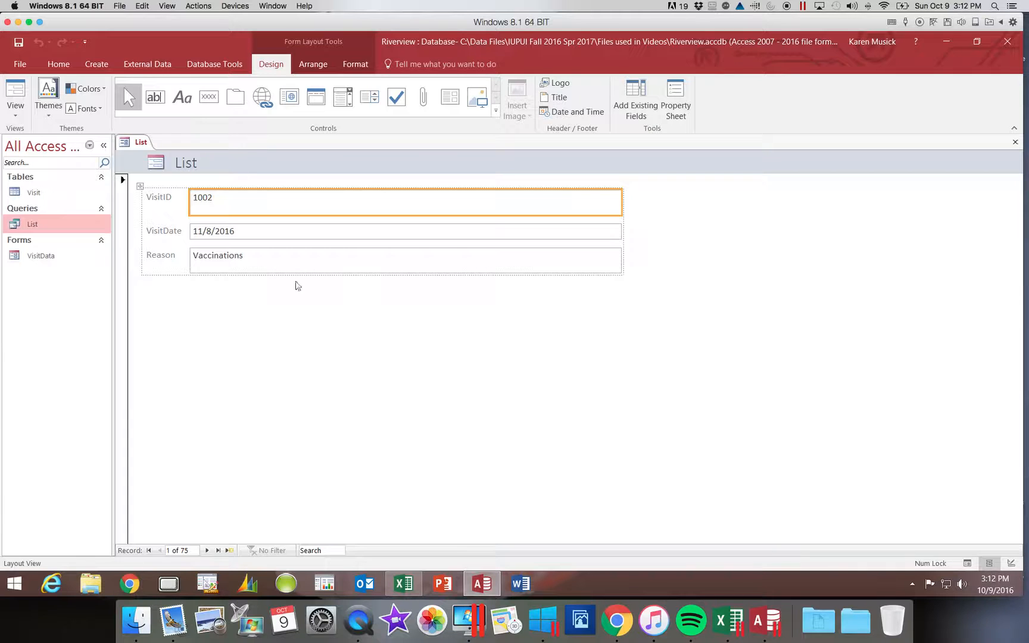
pyautogui.click(1015, 142)
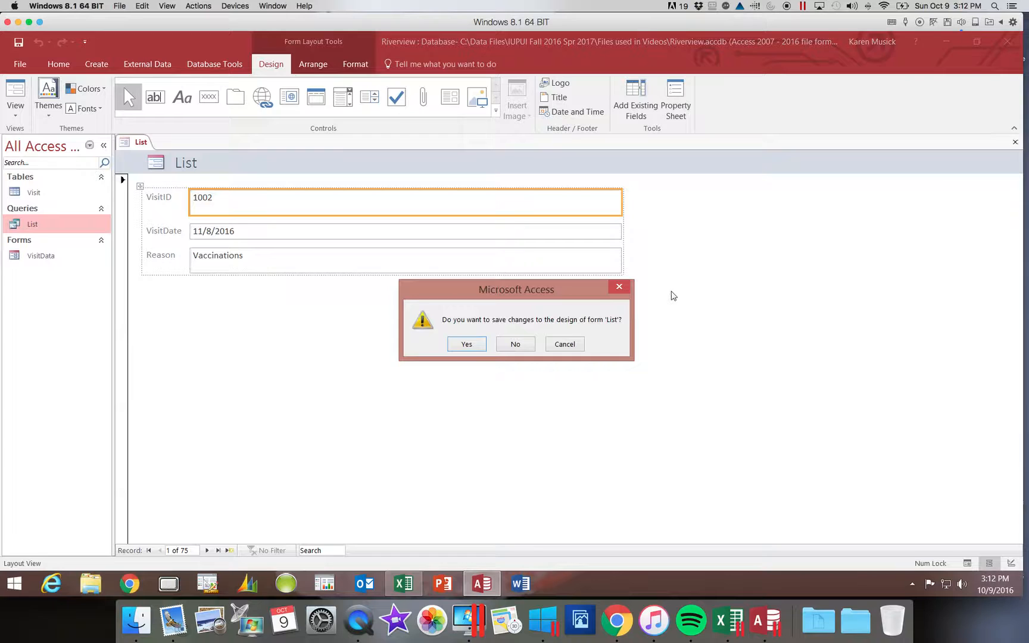
pyautogui.click(518, 347)
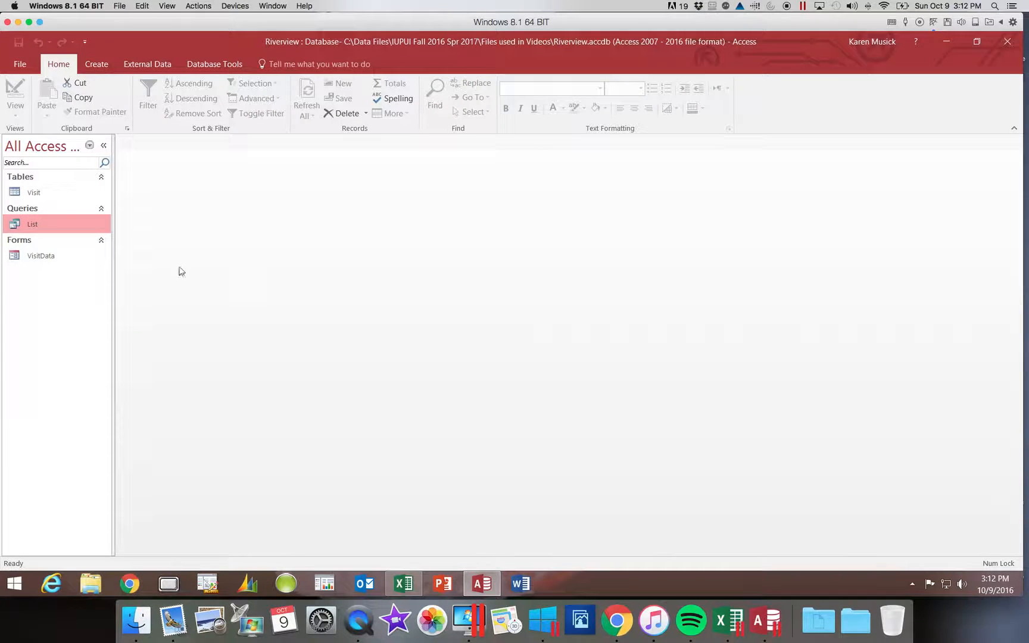
# Step: Create a simple form based on the Visit table to compare its fields, and close it without saving
pyautogui.click(44, 191)
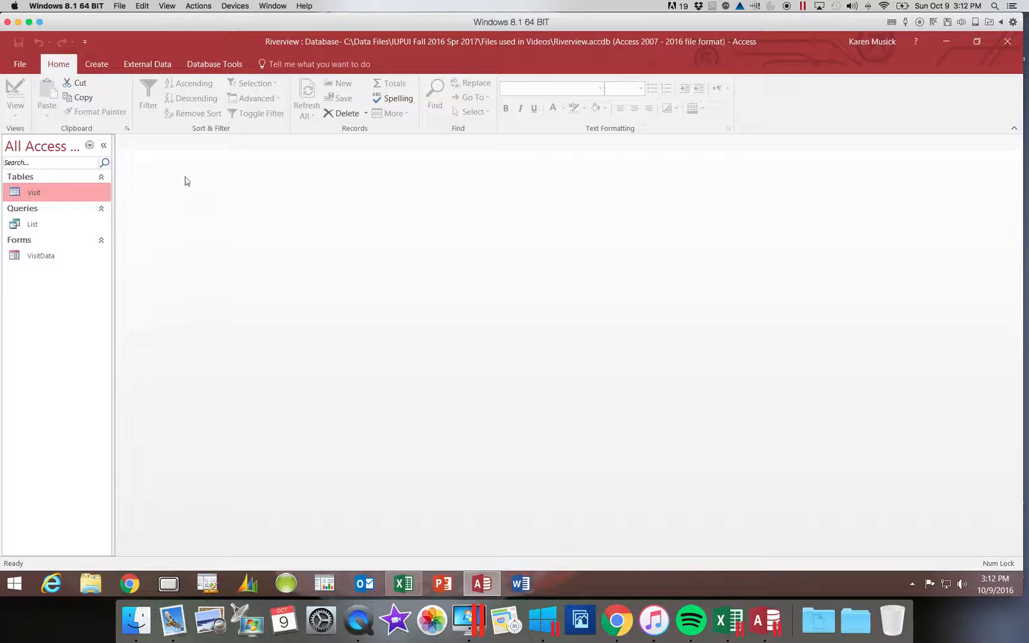
pyautogui.click(107, 65)
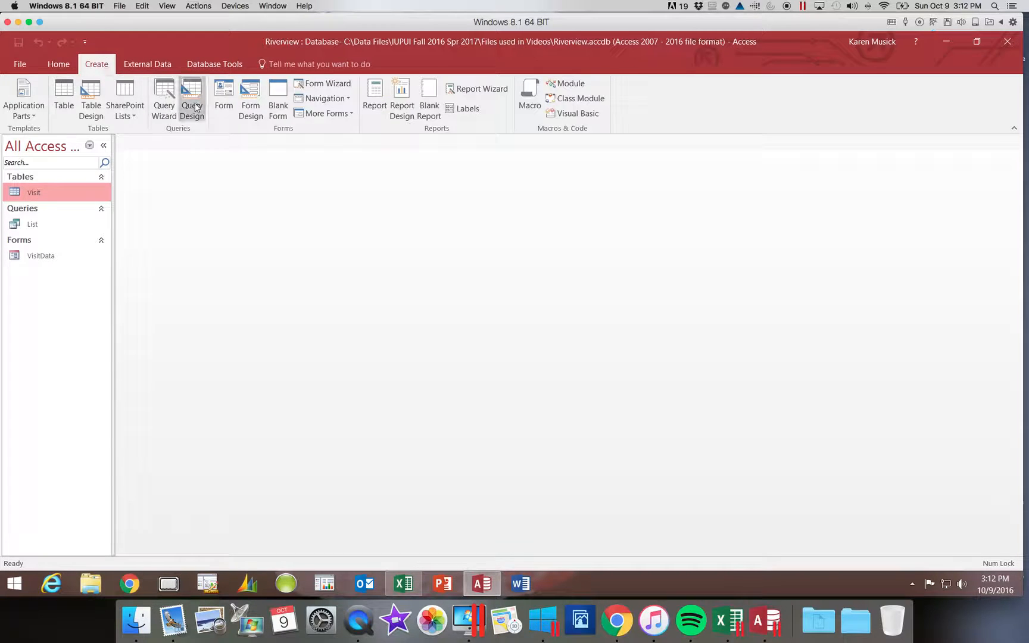
pyautogui.click(232, 115)
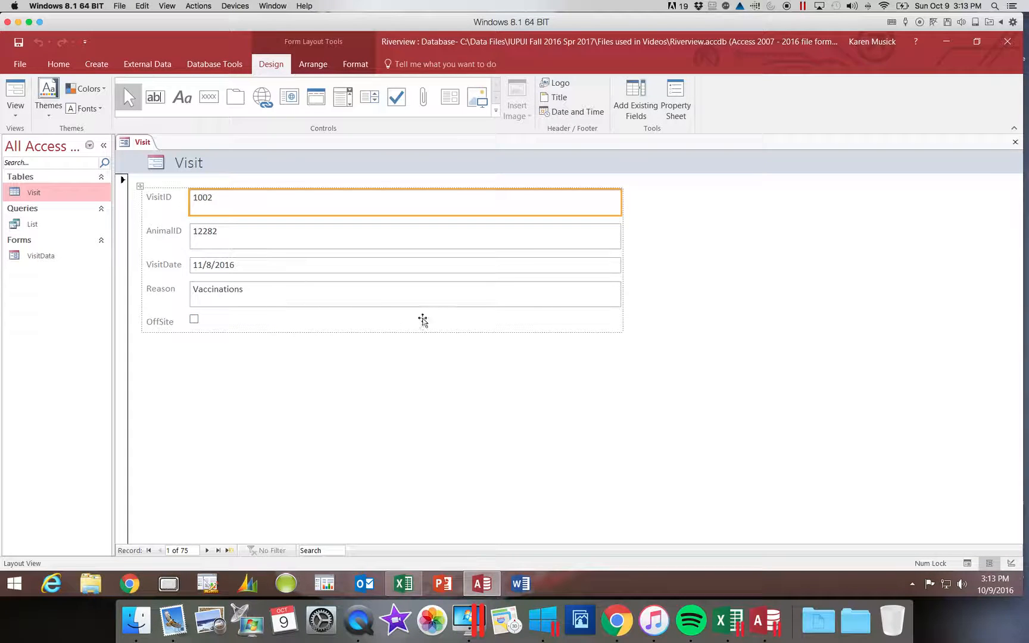
pyautogui.click(1015, 143)
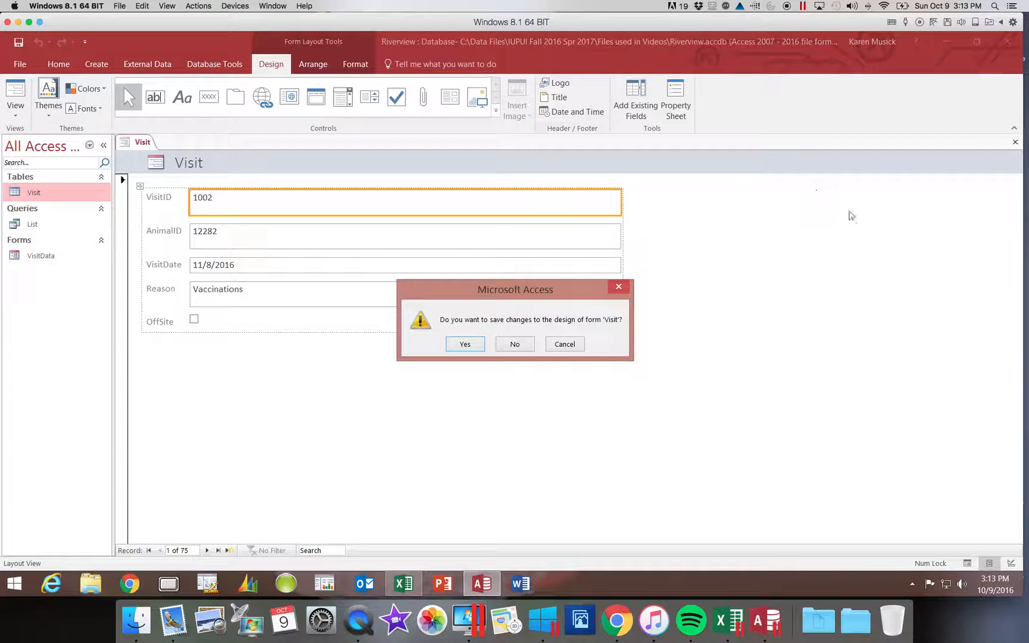
pyautogui.click(516, 344)
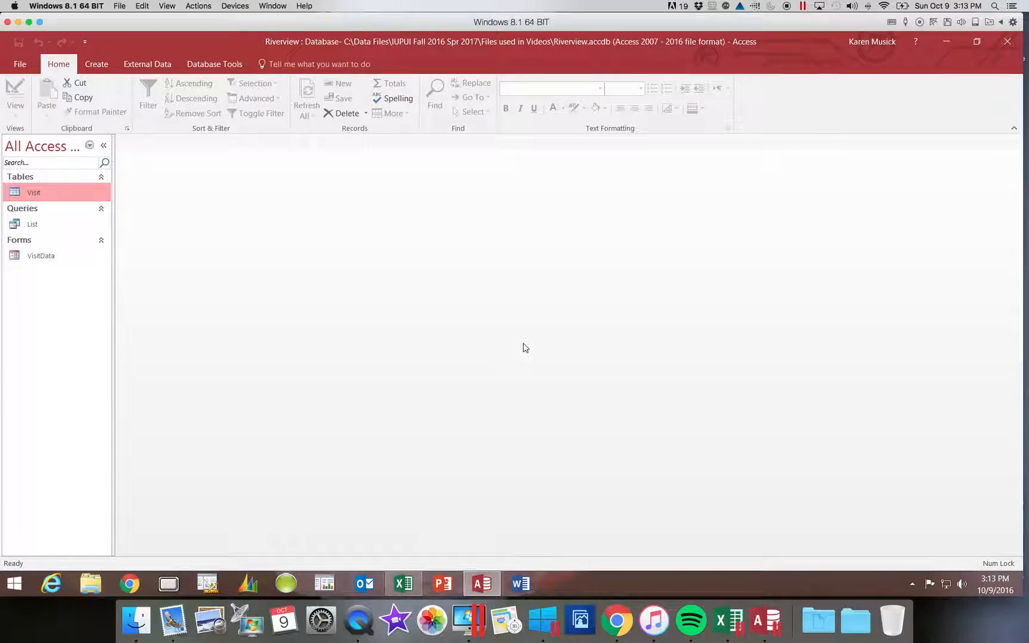